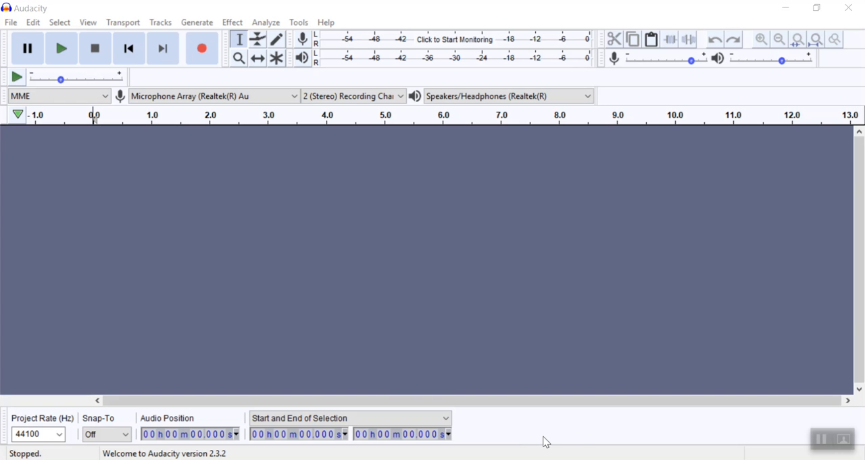
# - Switch to Adobe Acrobat and look over the opening steps of the Audacity Quick Reference Sheet PDF
pyautogui.hotkey('alt', 'Tab')
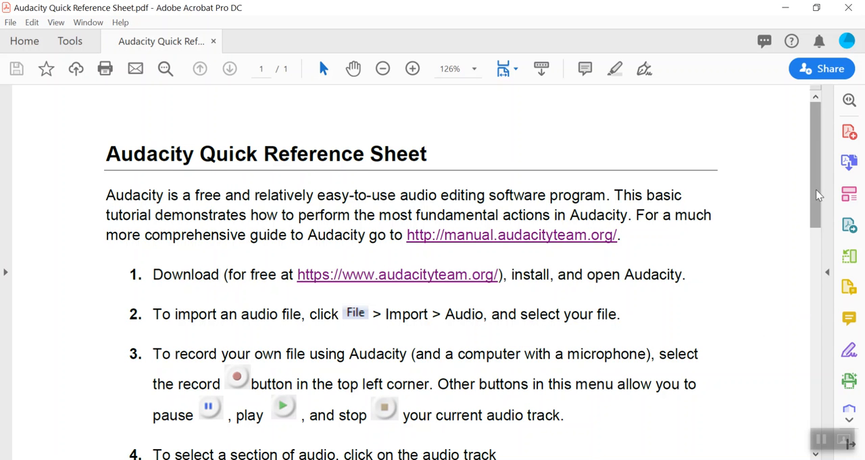
pyautogui.moveTo(819, 155); pyautogui.dragTo(829, 100)
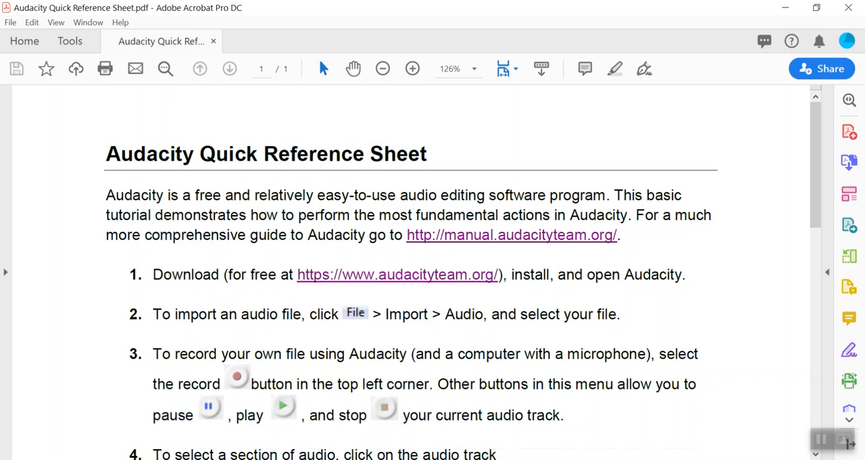
# - Switch to Audacity and record a stereo voice track about 7 seconds long
pyautogui.hotkey('alt', 'Tab')
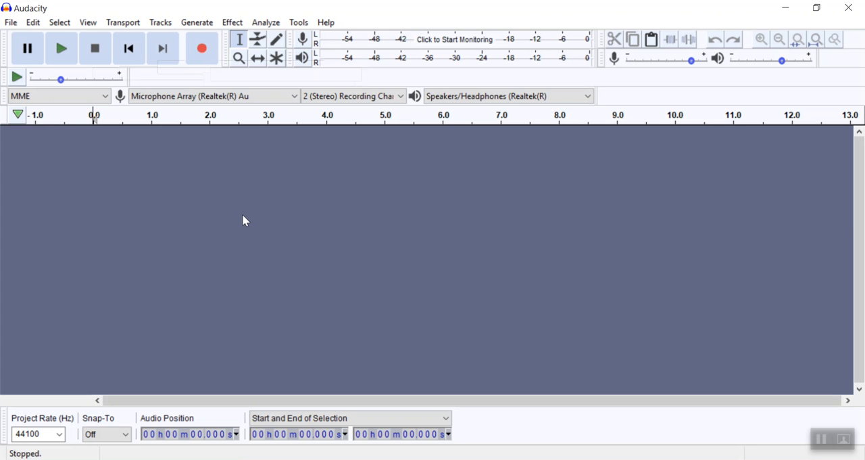
pyautogui.click(209, 60)
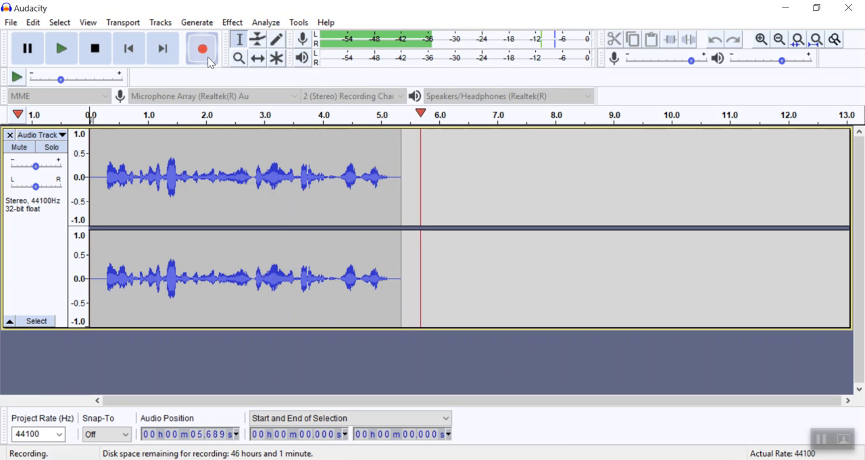
pyautogui.click(93, 50)
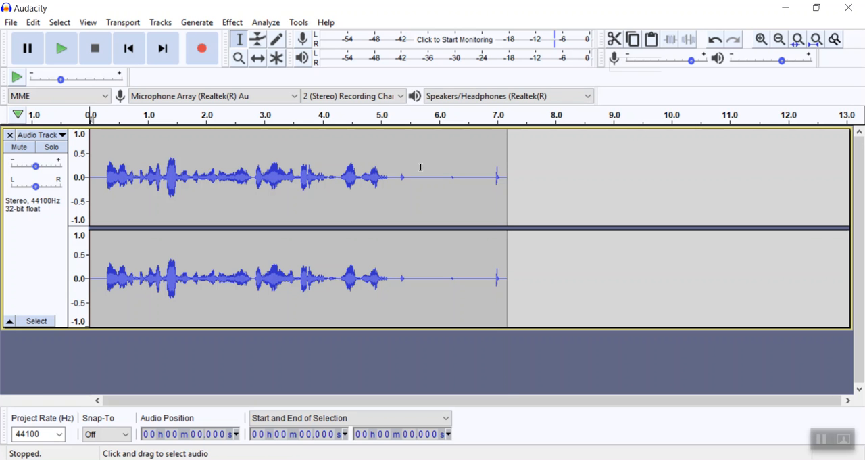
# - Cut the quiet ending after about 5.097 s and the silent first 0.279 s of the recording
pyautogui.moveTo(385, 175); pyautogui.dragTo(519, 196)
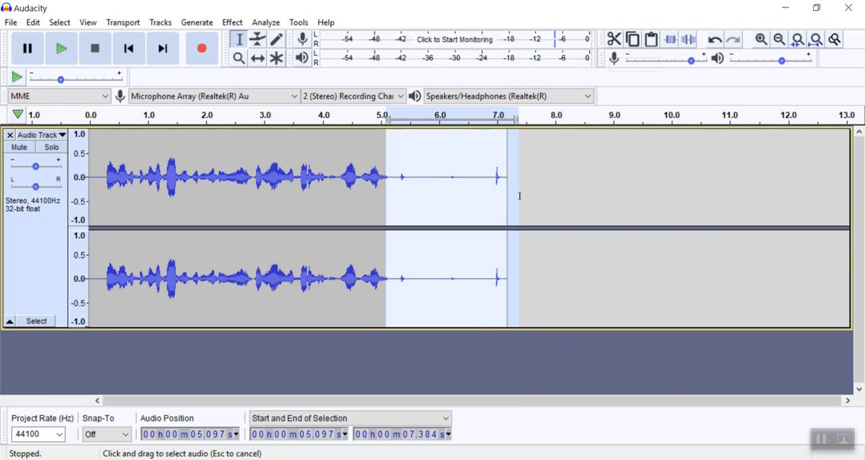
pyautogui.click(614, 40)
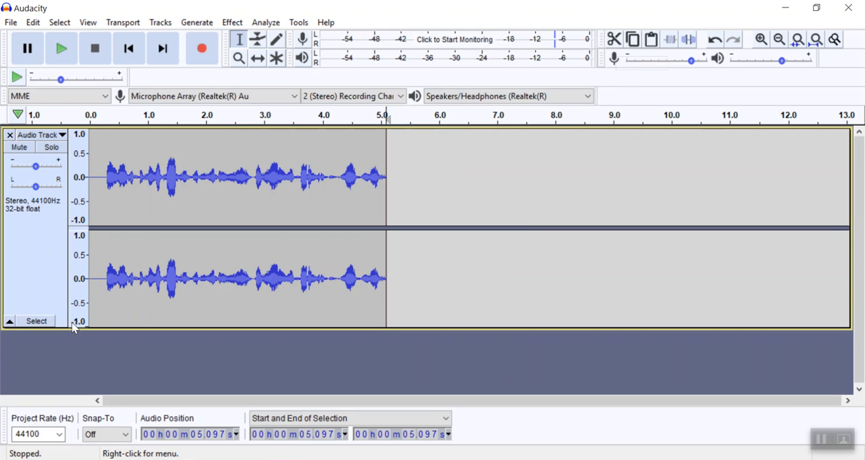
pyautogui.moveTo(105, 179); pyautogui.dragTo(67, 176)
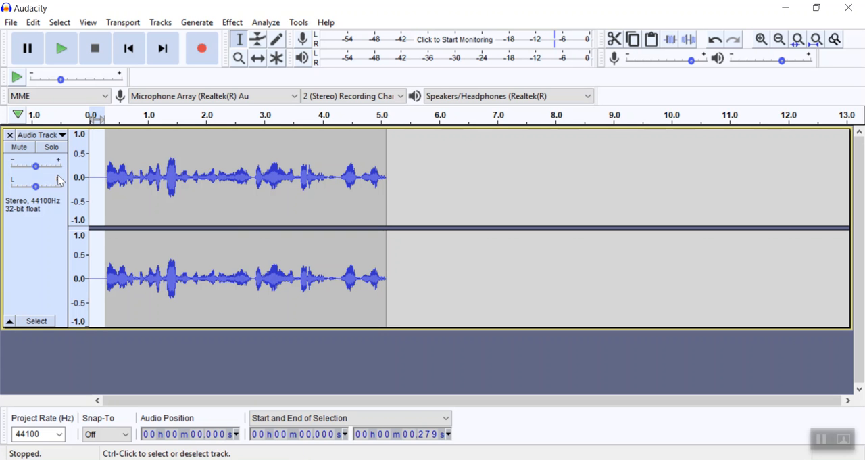
pyautogui.click(616, 40)
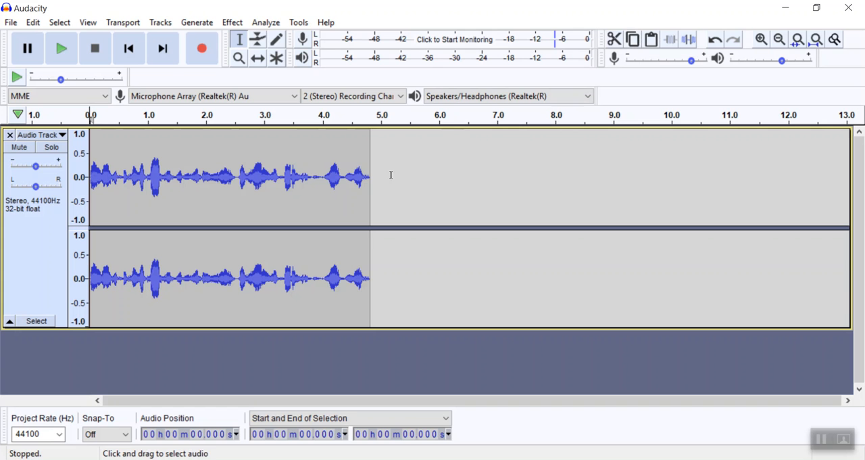
# - Copy the closing words from about 3.936 s onward and paste them at the track's end, at 4.818 s
pyautogui.moveTo(321, 176); pyautogui.dragTo(386, 185)
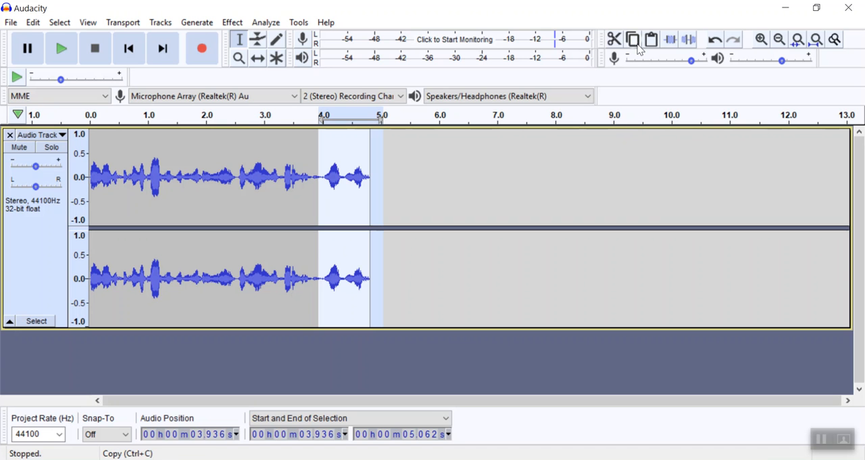
pyautogui.click(411, 158)
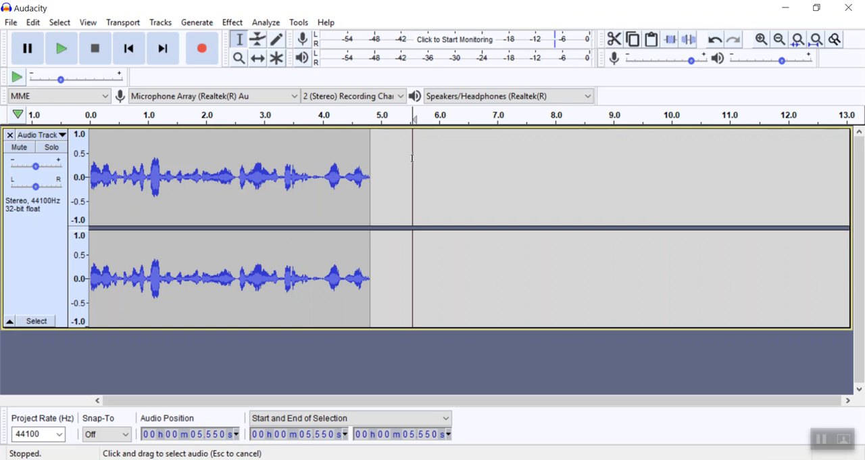
pyautogui.click(370, 174)
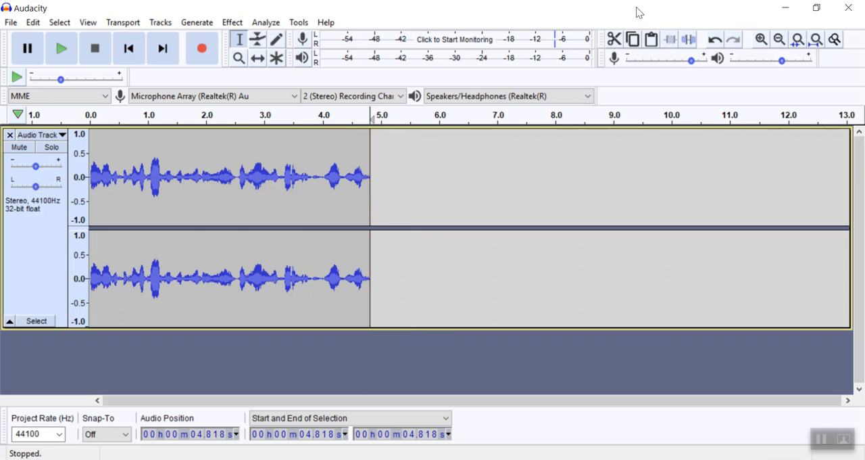
pyautogui.click(653, 42)
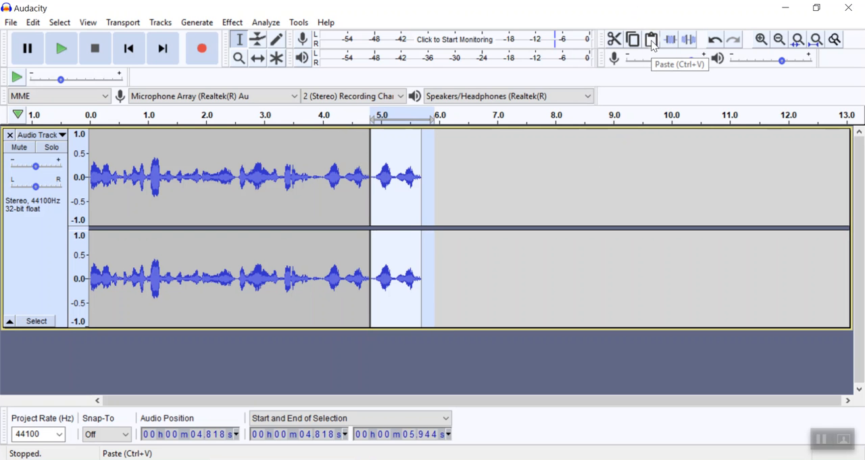
pyautogui.click(520, 352)
pyautogui.click(390, 148)
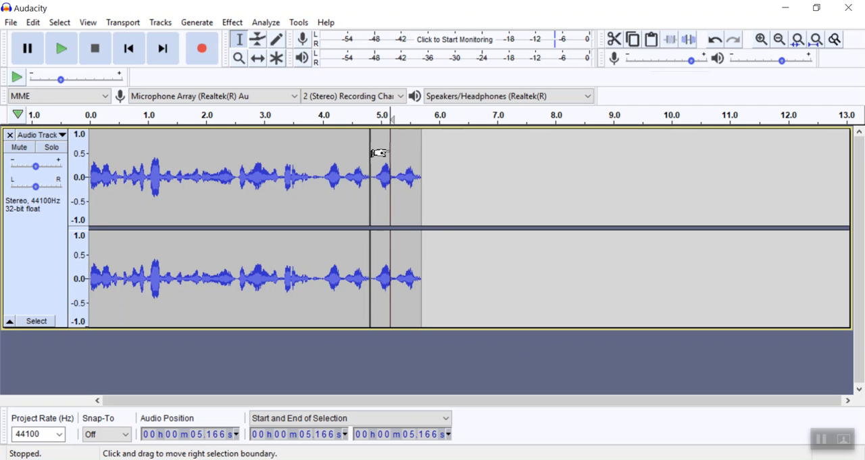
pyautogui.moveTo(381, 149); pyautogui.dragTo(433, 151)
pyautogui.click(470, 202)
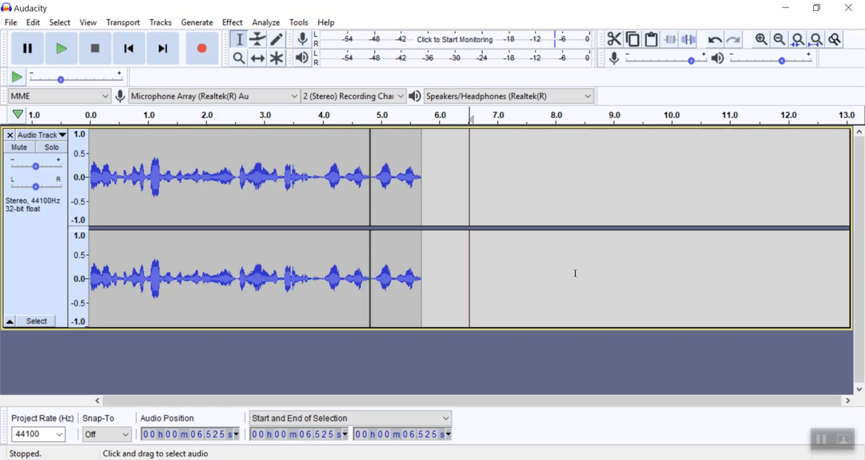
# - Try trimming away the audio outside the selection from about 2.531 s to 3.332 s and undo the trim
pyautogui.keyDown('shift'); pyautogui.click(236, 174); pyautogui.keyUp('shift')
pyautogui.moveTo(236, 175); pyautogui.dragTo(283, 177)
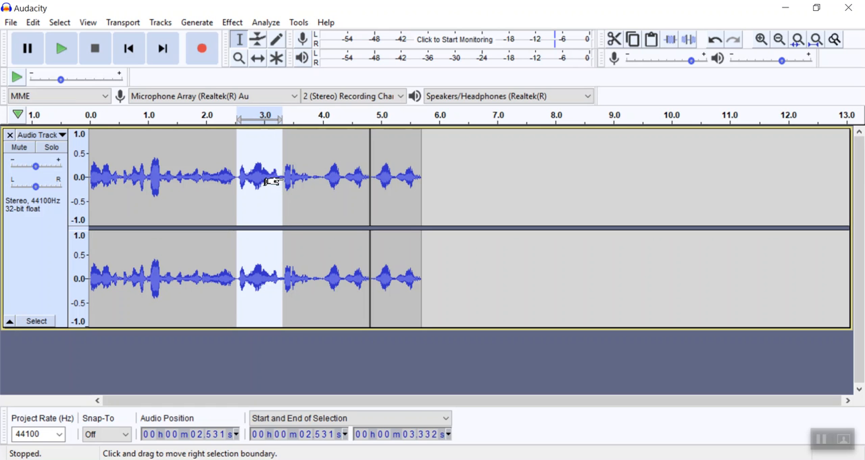
pyautogui.click(673, 41)
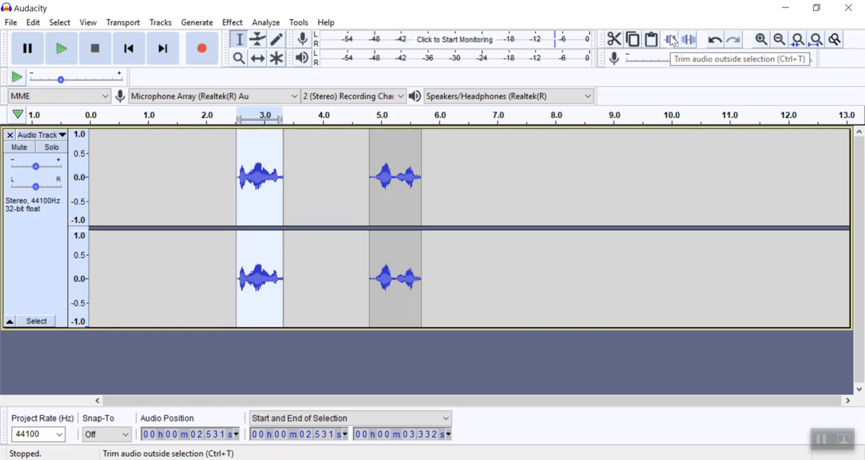
pyautogui.click(716, 41)
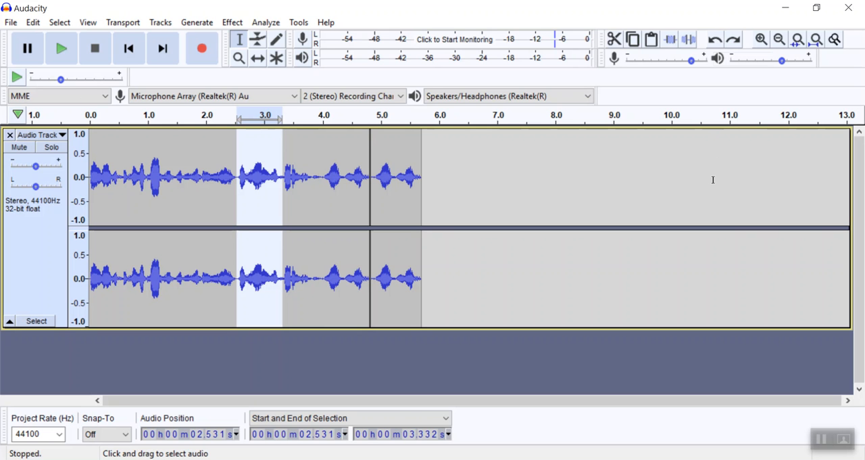
# - Try silencing the selected section from 2.531 s to 3.332 s, using undo and redo to revert and reapply it
pyautogui.click(689, 41)
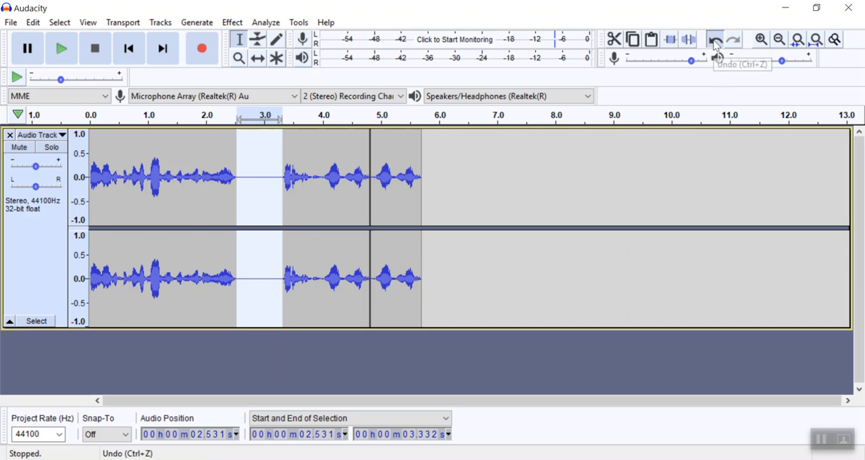
pyautogui.click(715, 42)
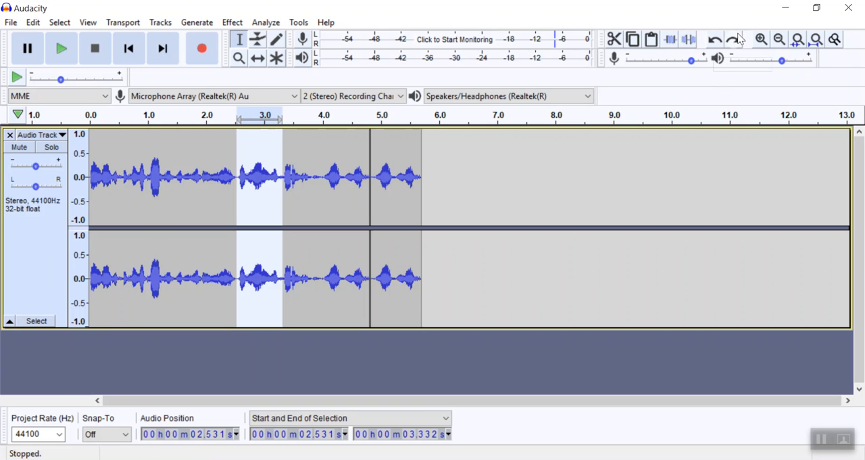
pyautogui.click(734, 40)
pyautogui.click(717, 39)
# - Try silencing the short pause from about 2.460 s to 2.509 s and cut it out of the track
pyautogui.click(767, 41)
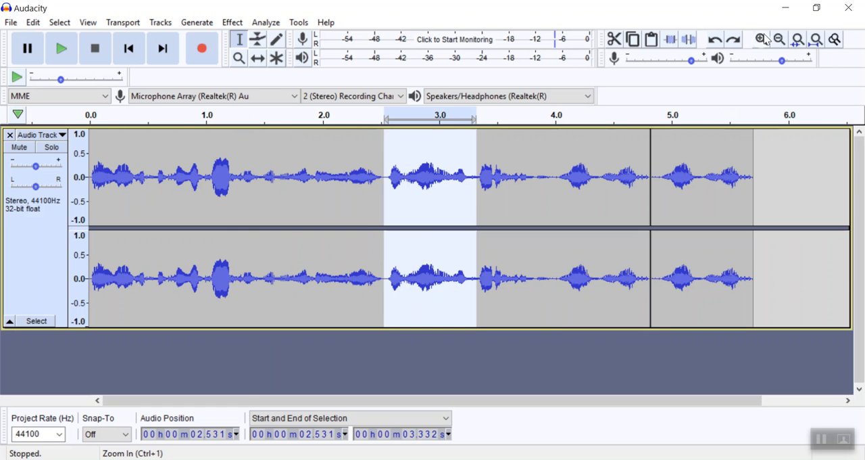
pyautogui.click(768, 41)
pyautogui.click(767, 41)
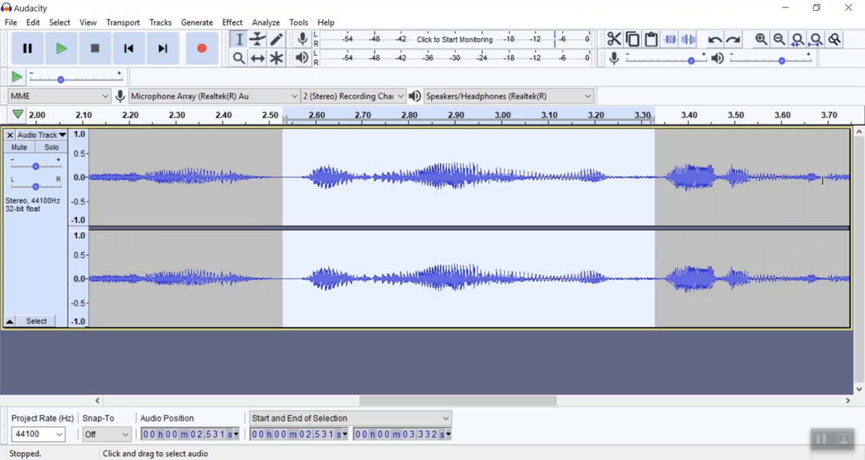
pyautogui.click(591, 209)
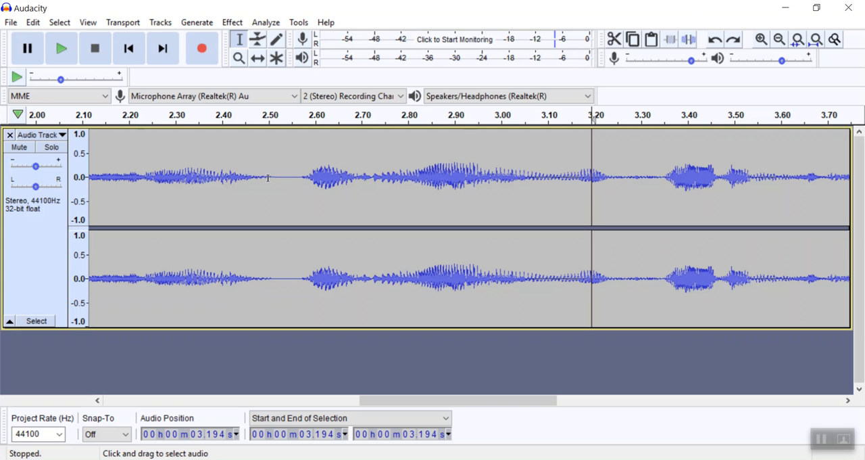
pyautogui.moveTo(249, 178); pyautogui.dragTo(273, 178)
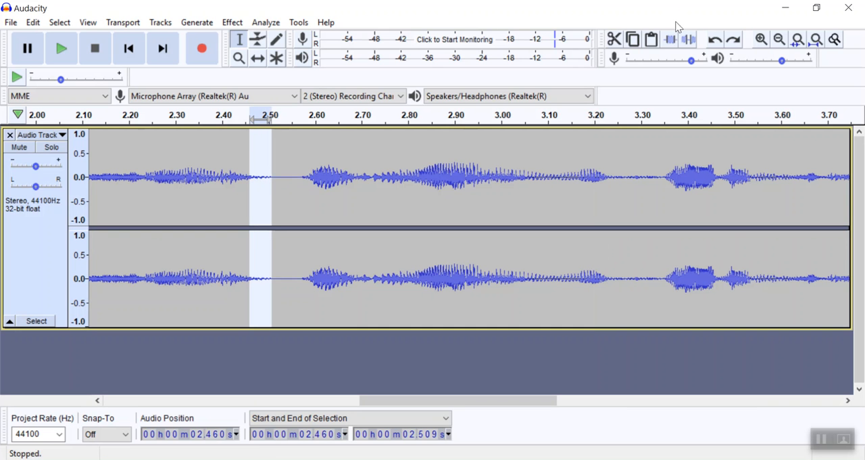
pyautogui.click(675, 40)
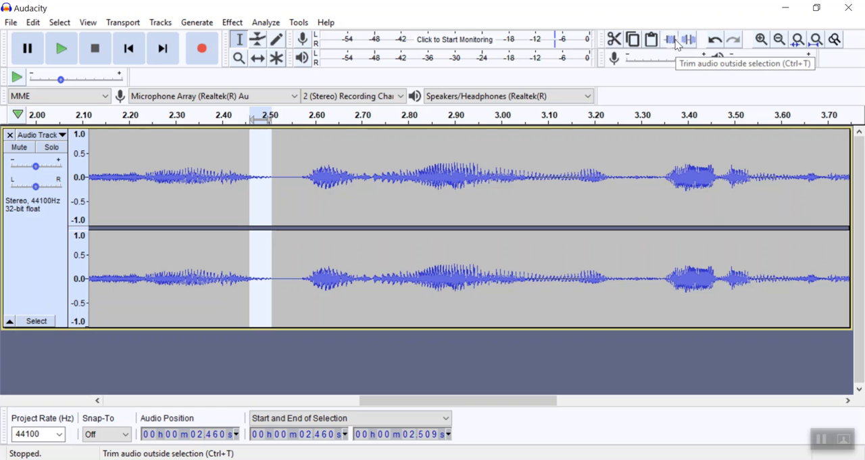
pyautogui.click(722, 43)
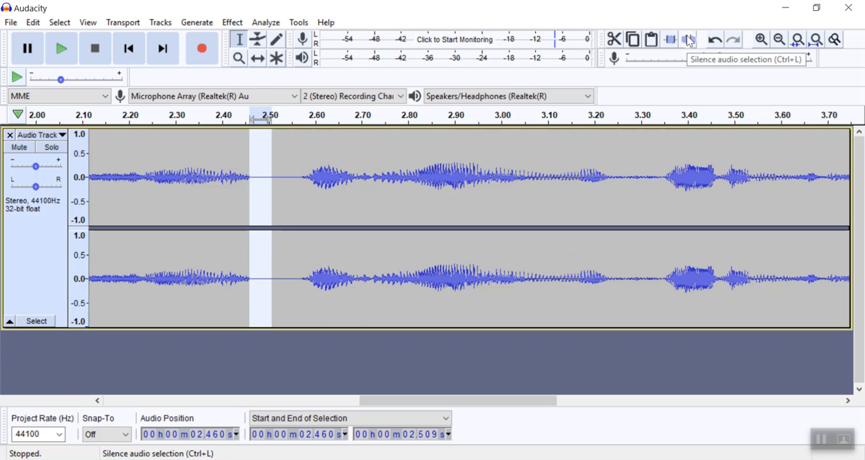
pyautogui.click(623, 42)
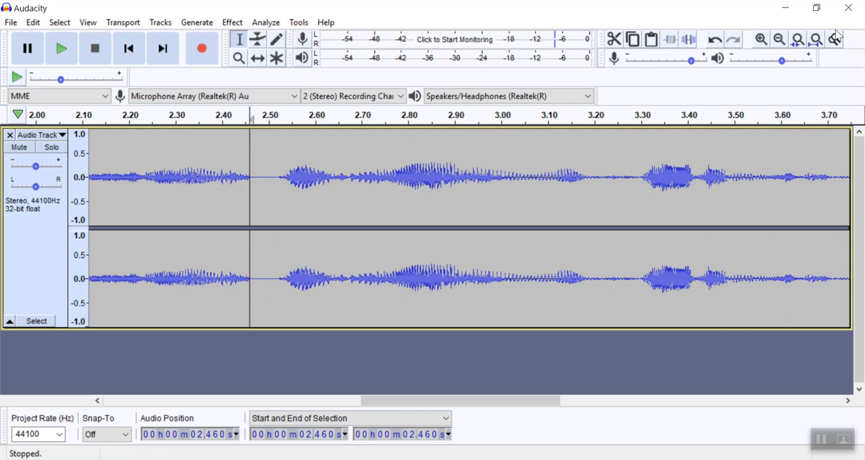
pyautogui.click(779, 41)
pyautogui.click(780, 42)
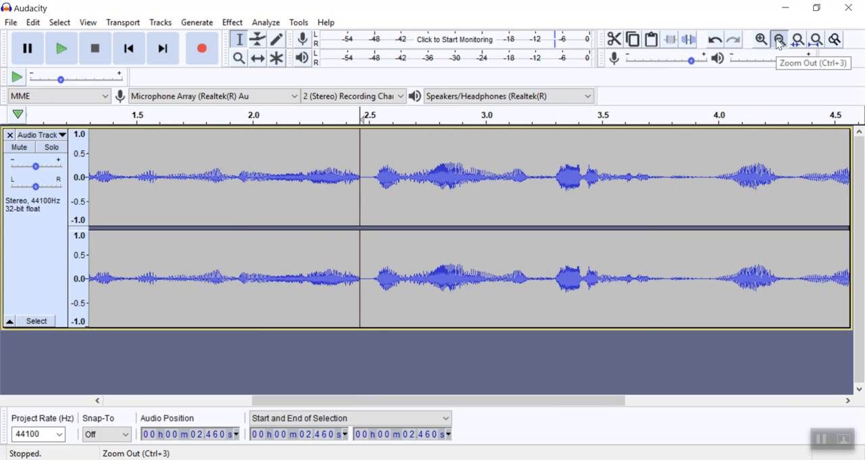
pyautogui.click(780, 42)
pyautogui.click(780, 42)
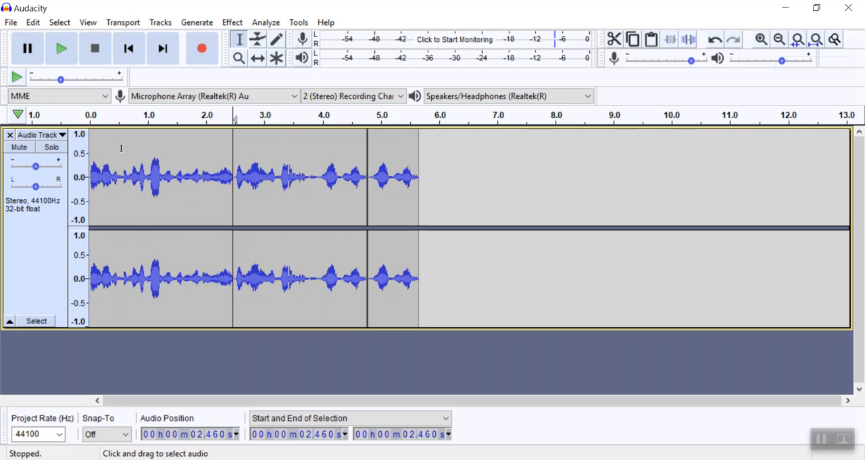
pyautogui.click(10, 25)
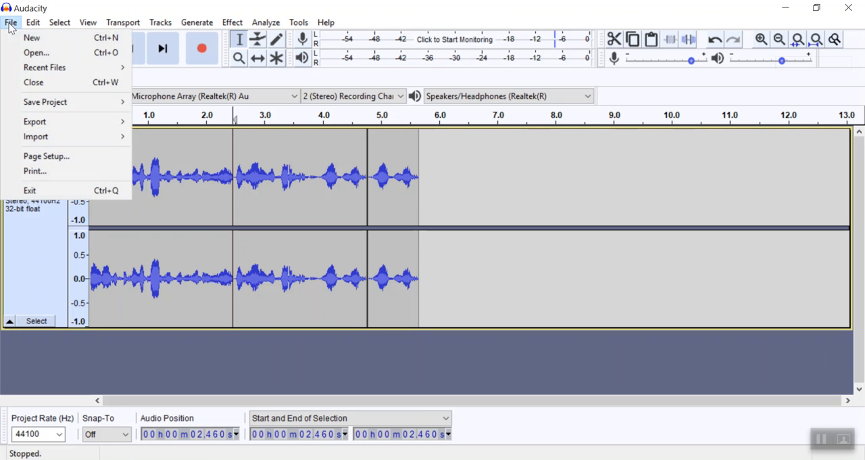
pyautogui.moveTo(51, 111)
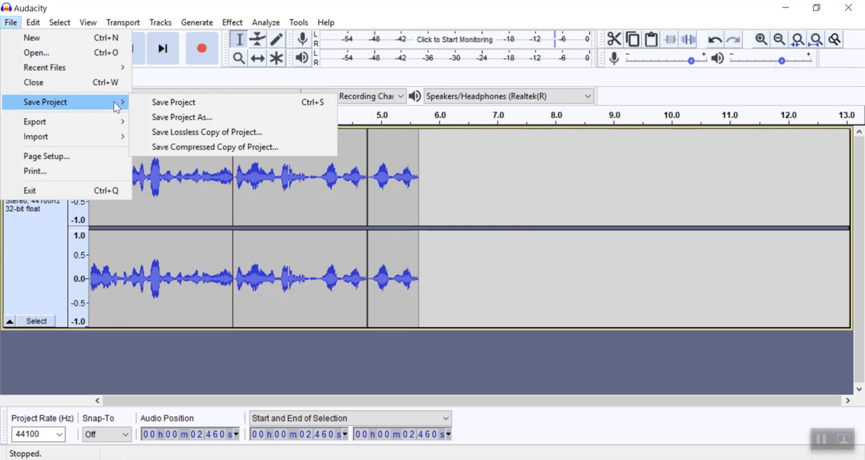
pyautogui.click(179, 118)
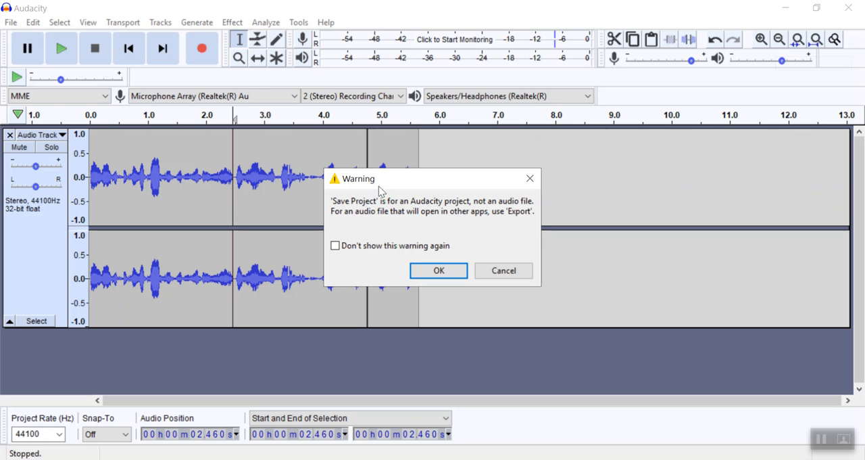
pyautogui.click(436, 272)
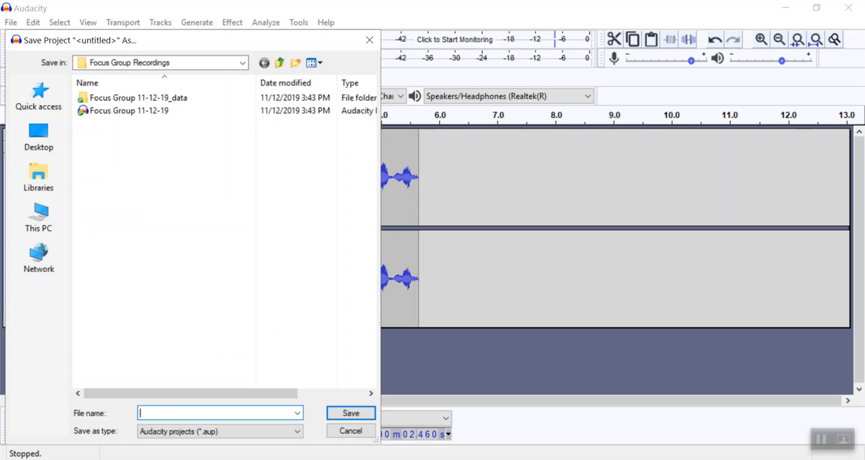
pyautogui.click(349, 432)
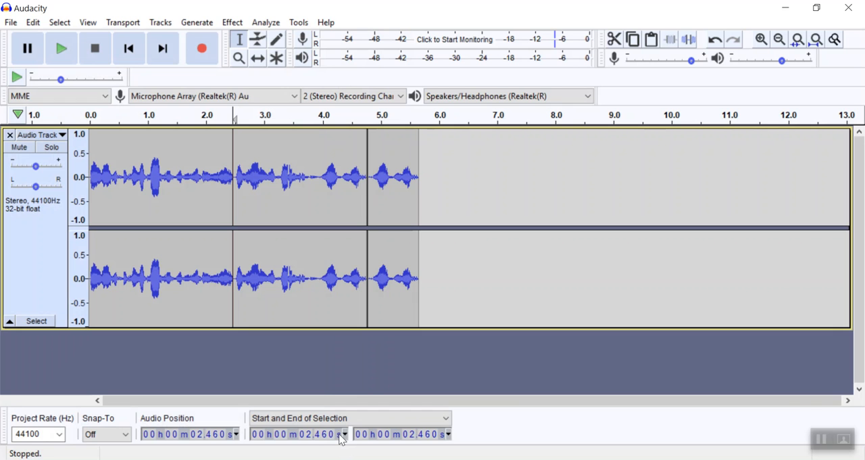
# - Try exporting the voice track as an MP3 file to the Desktop with the default file name and Standard, 170-210 kbps quality
pyautogui.click(11, 22)
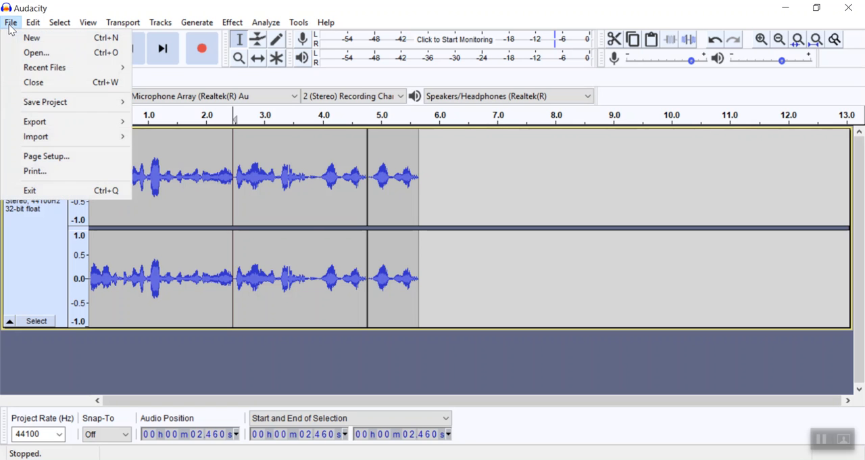
pyautogui.moveTo(44, 124)
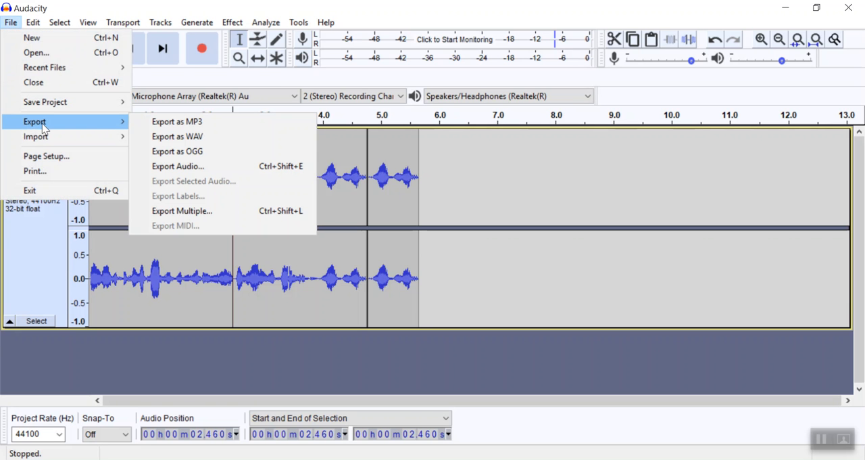
pyautogui.click(171, 123)
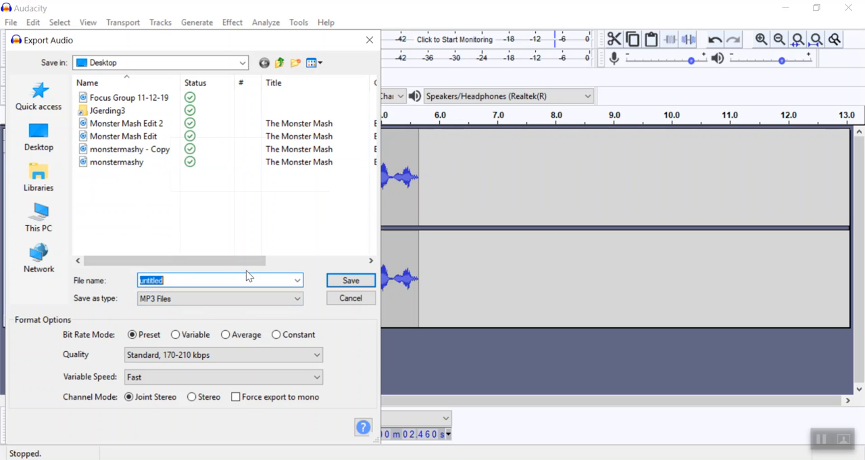
pyautogui.click(342, 285)
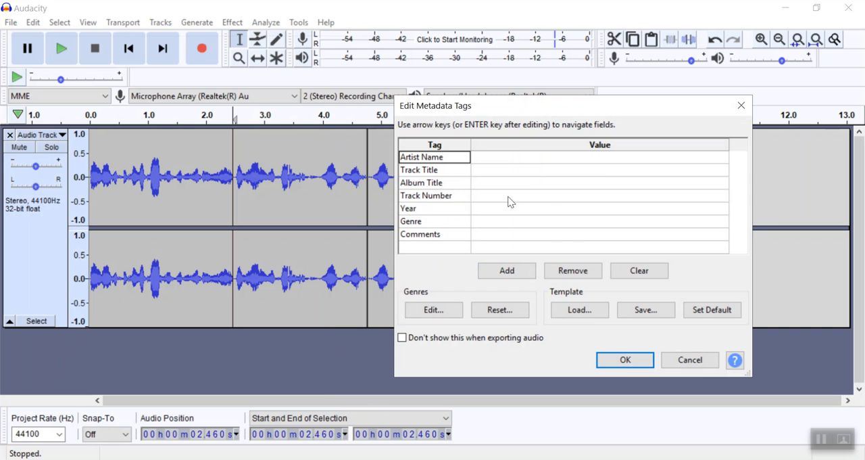
pyautogui.click(690, 361)
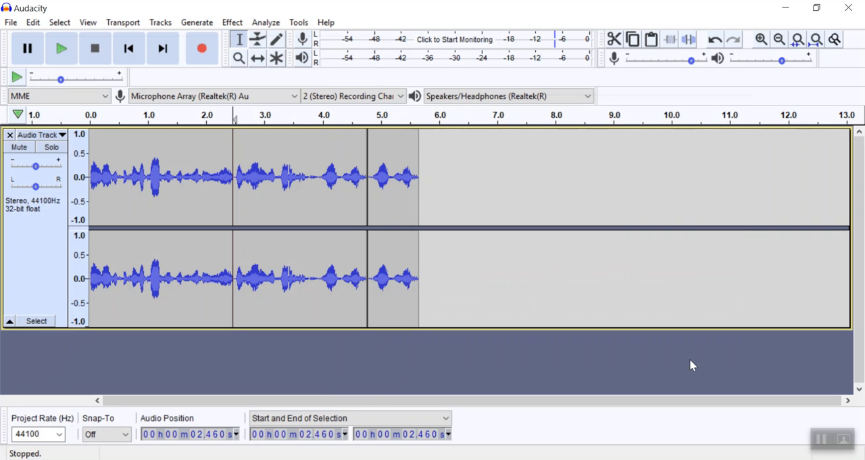
# - Try importing the Monster Mash Edit audio file as a second track from the Audacity folder, and undo the import
pyautogui.click(604, 272)
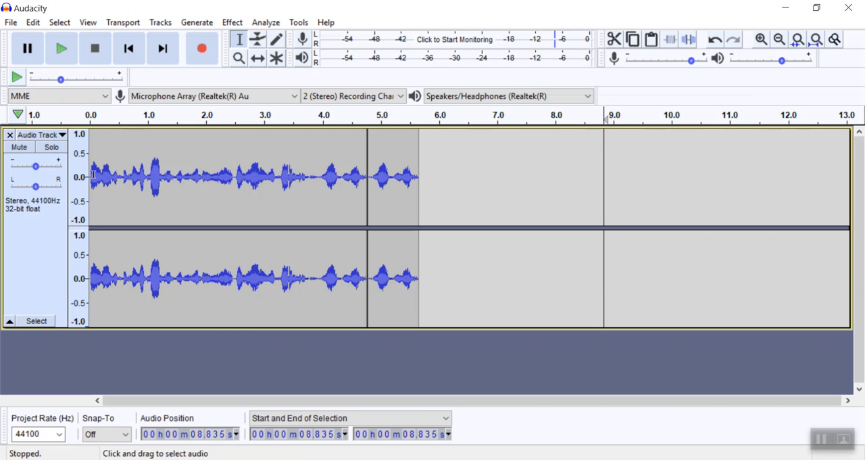
pyautogui.moveTo(93, 177); pyautogui.dragTo(80, 181)
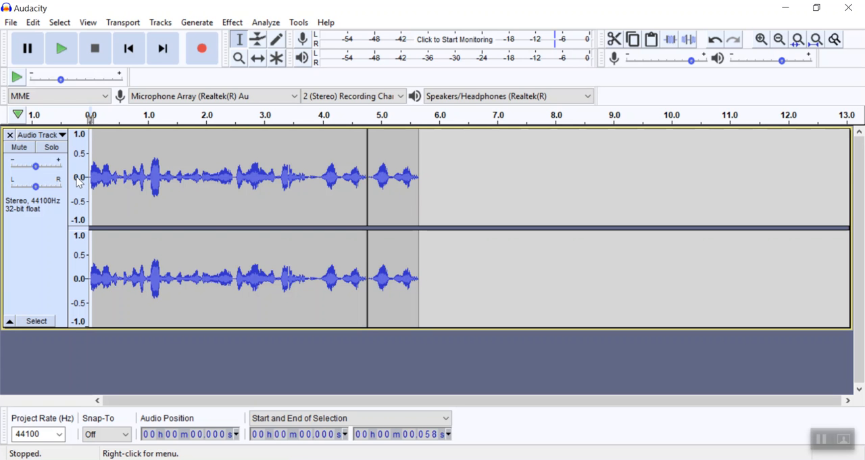
pyautogui.click(14, 25)
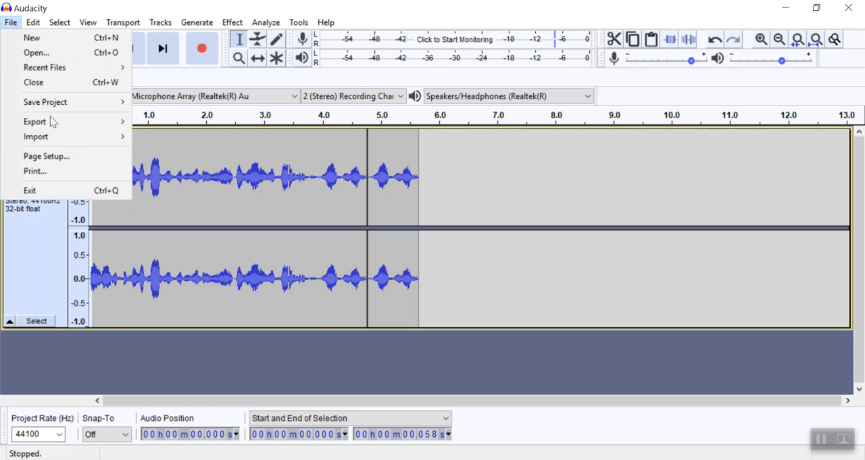
pyautogui.moveTo(58, 142)
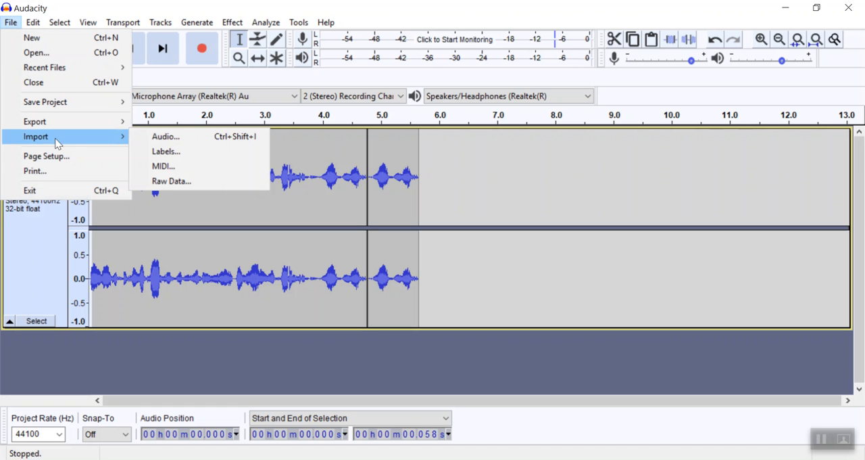
pyautogui.click(177, 141)
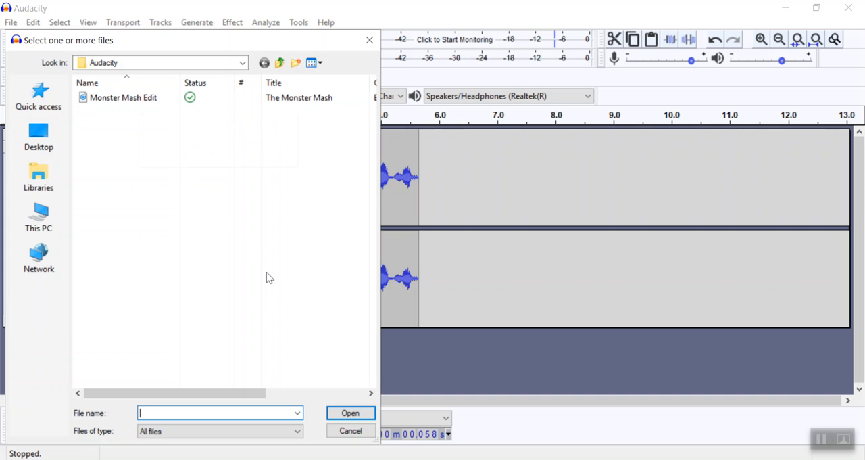
pyautogui.doubleClick(120, 101)
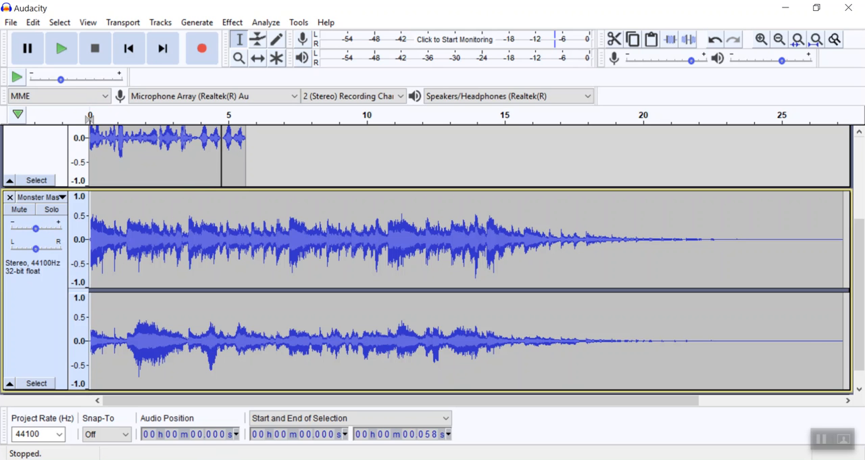
pyautogui.click(716, 45)
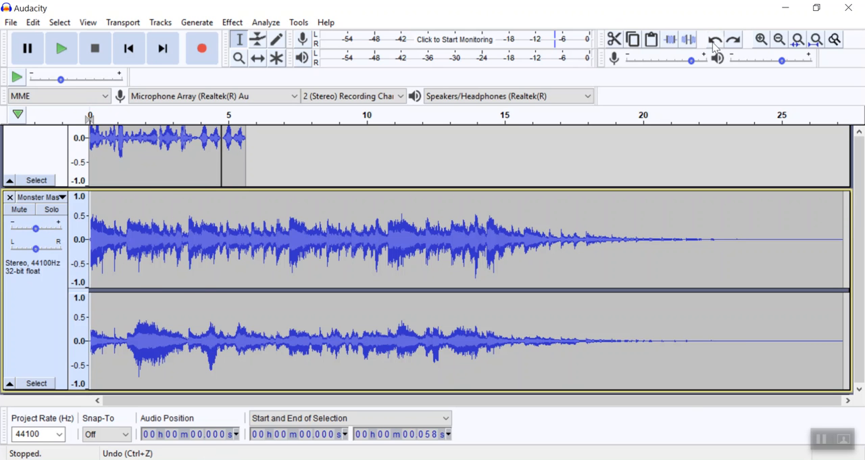